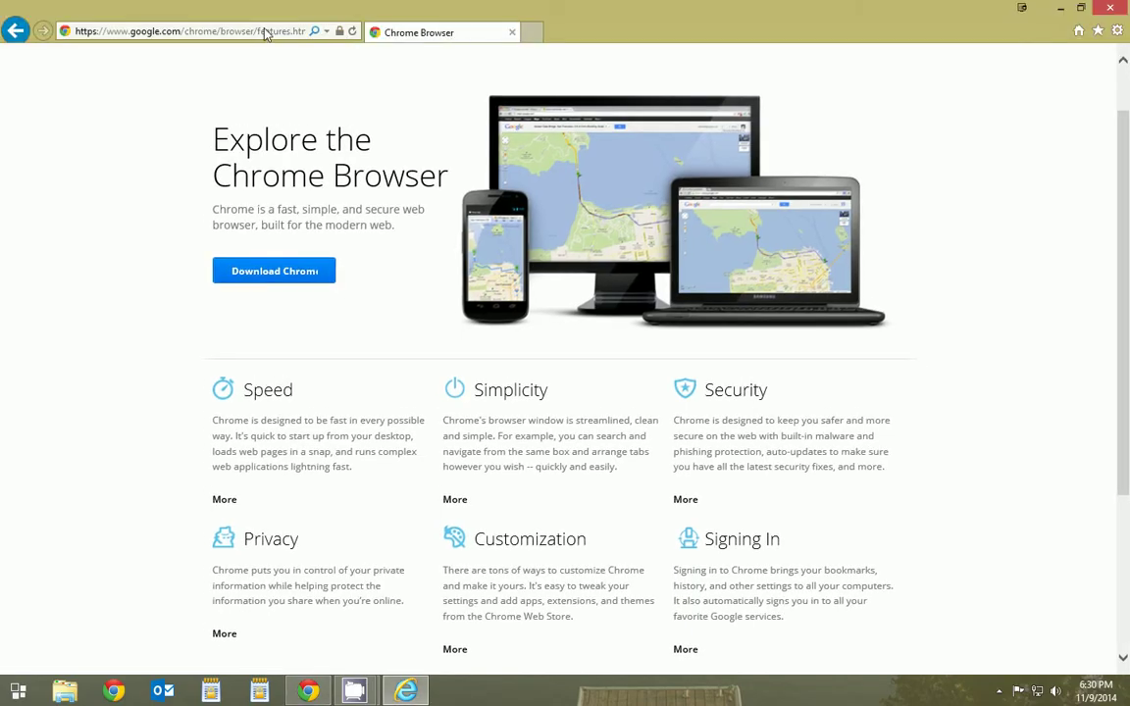
- Replace the Chrome download page in Internet Explorer by loading msn.com
left_click(265, 32)
type("msn.c")
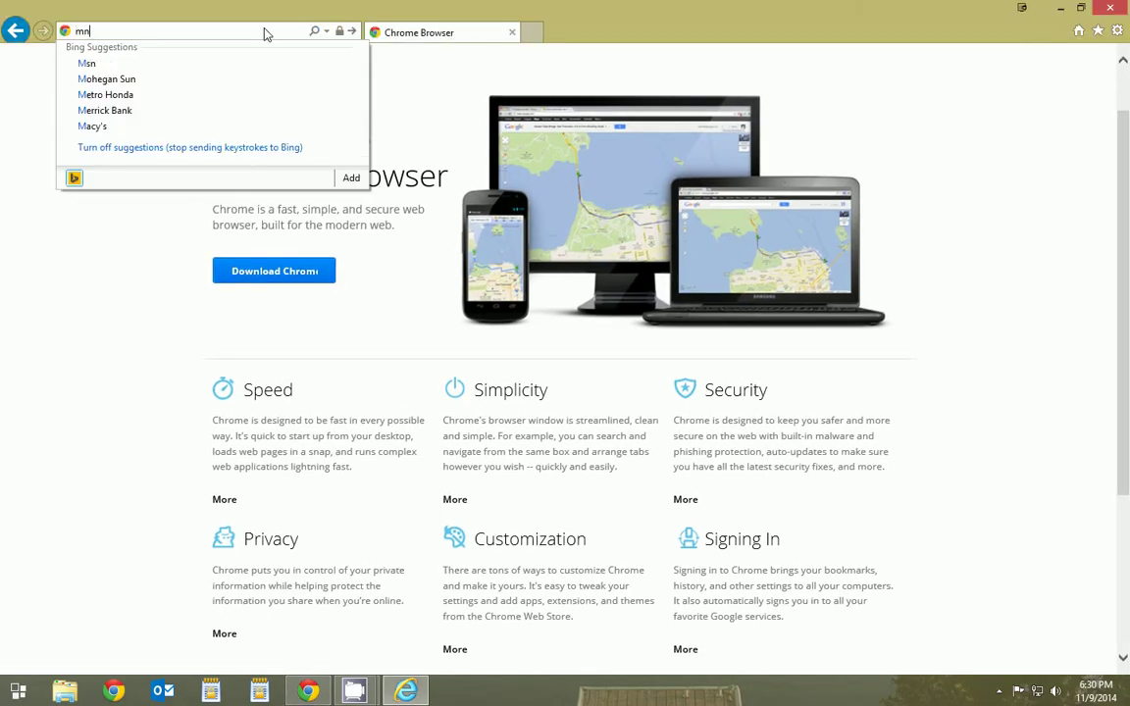
type("om")
key("Return")
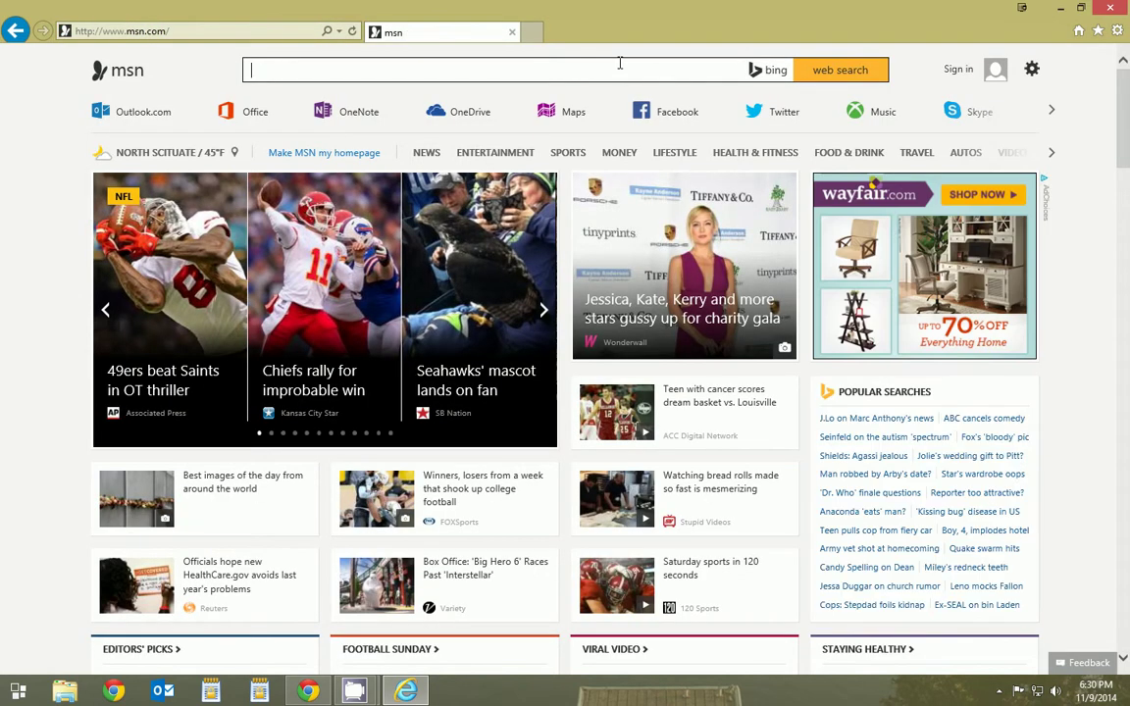
- Get Internet Explorer out of the way and load msn.com in a new Chrome tab
double_click(667, 25)
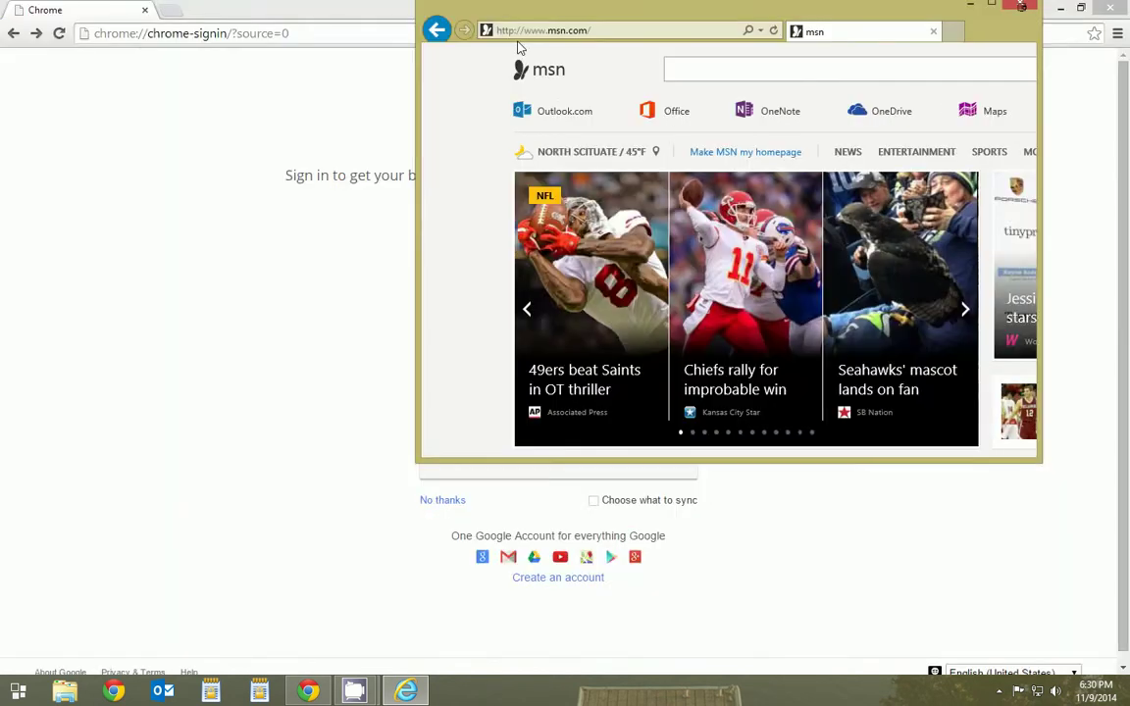
key("alt+Tab")
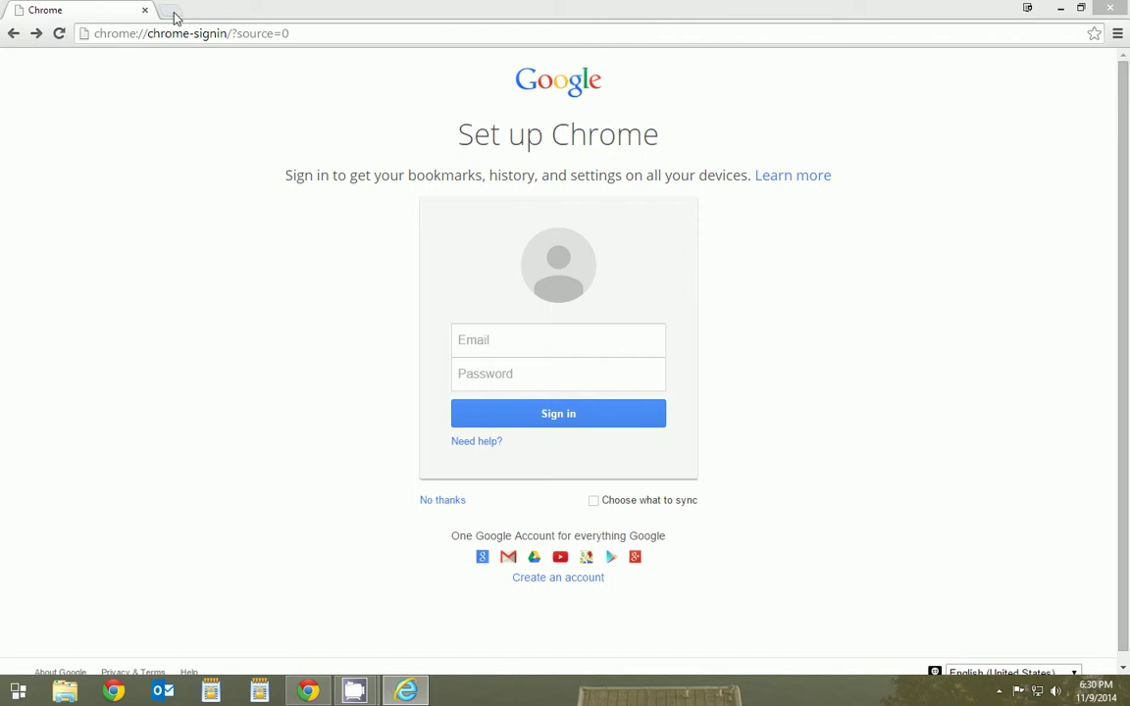
left_click(172, 14)
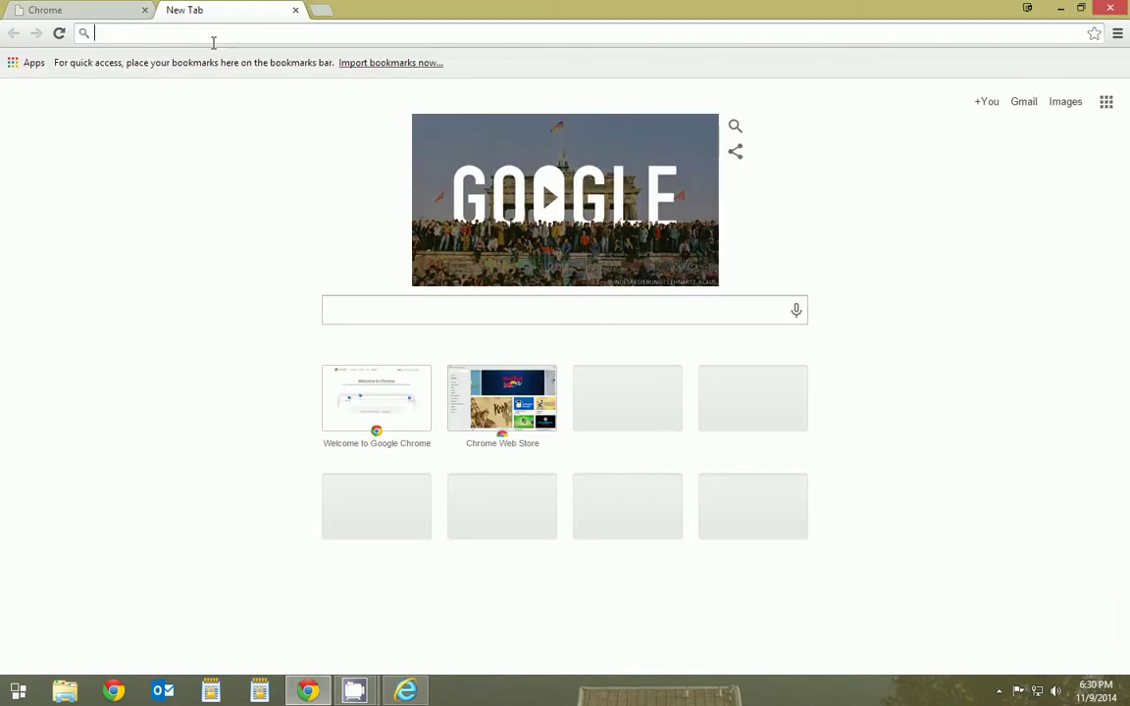
type("msn.com")
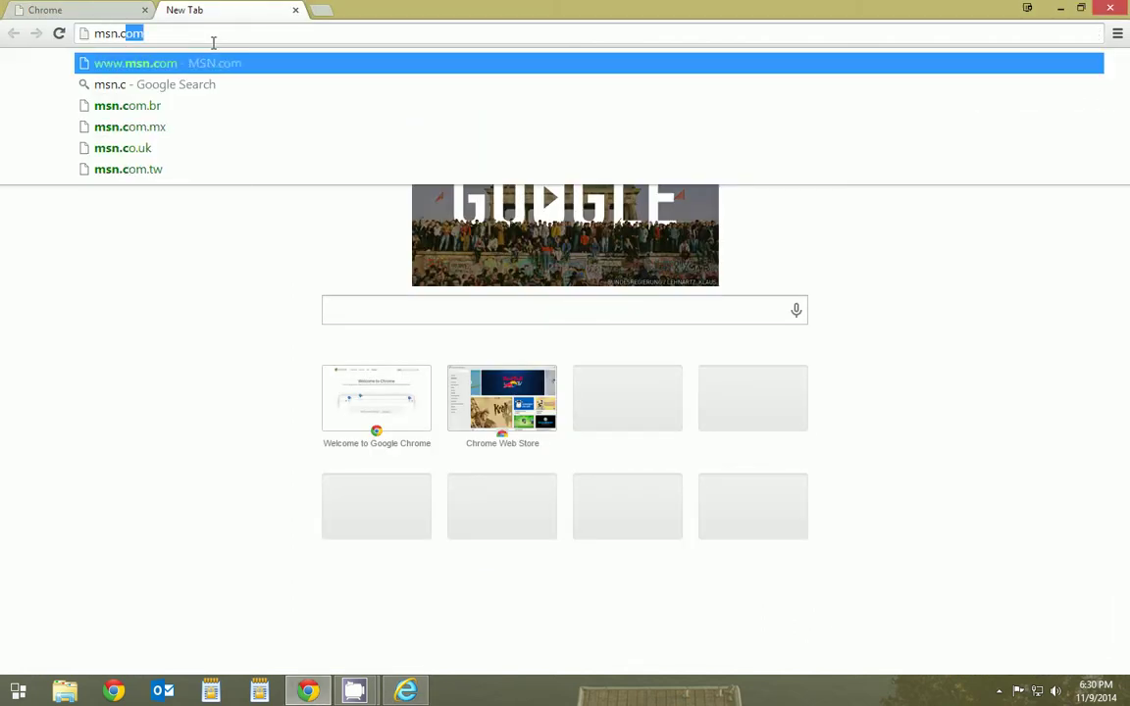
key("Return")
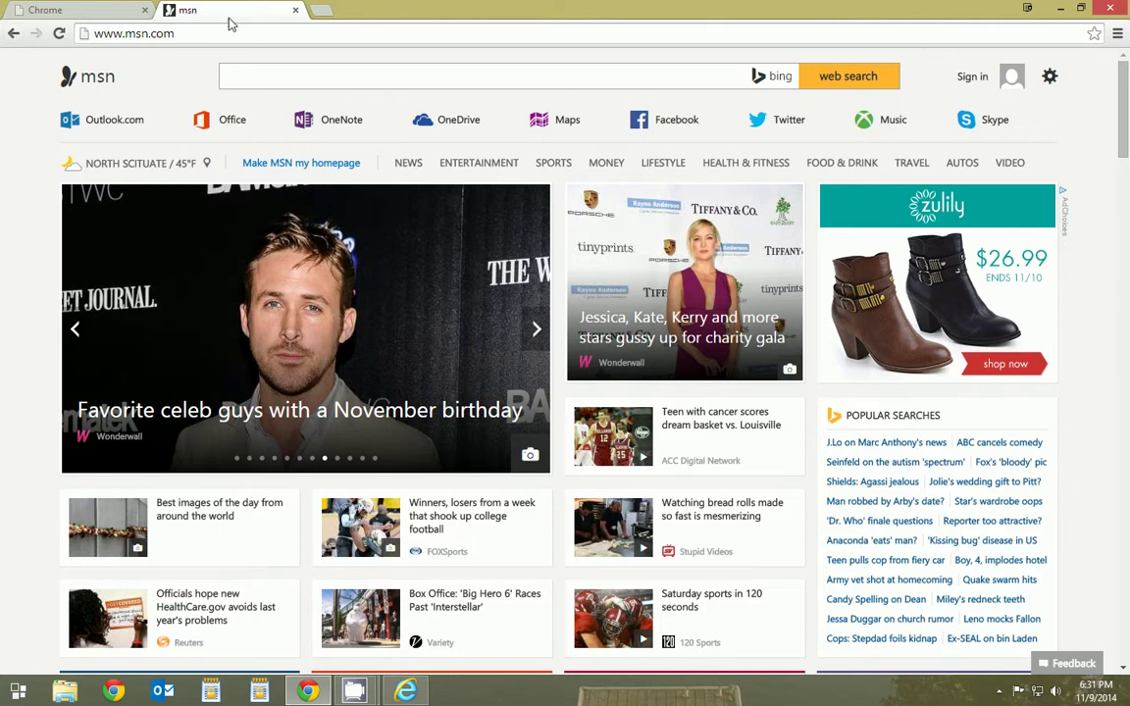
- Open and dismiss the Chrome menu, then close the MSN tab
left_click(1118, 35)
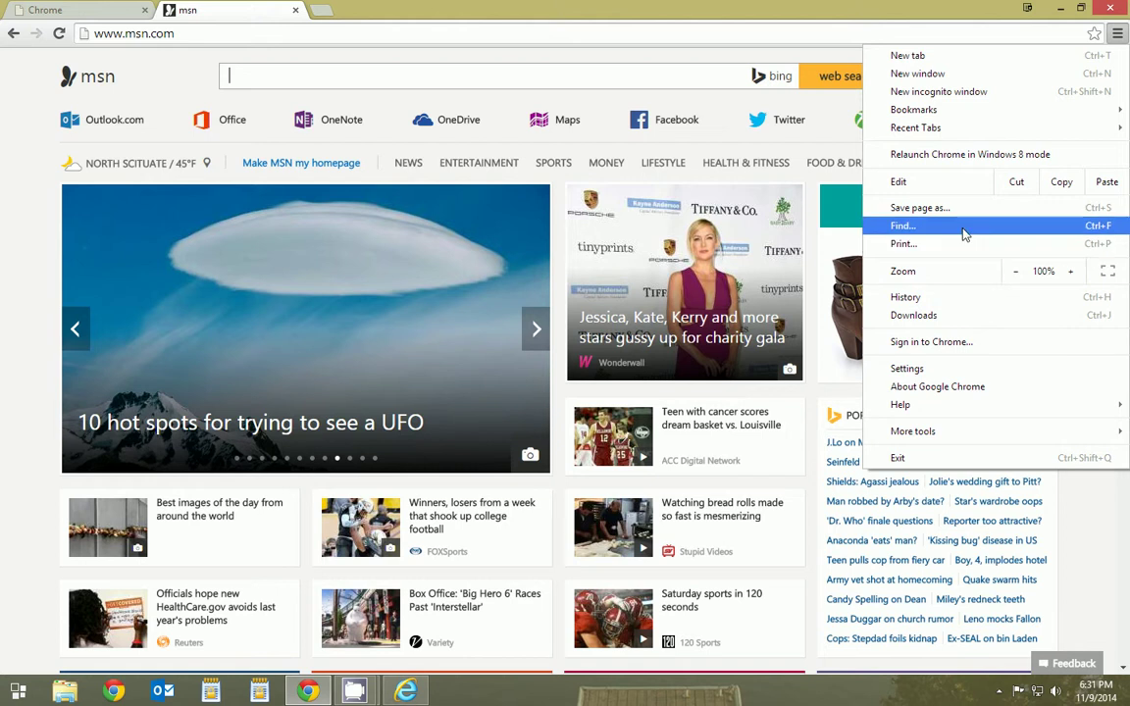
left_click(171, 82)
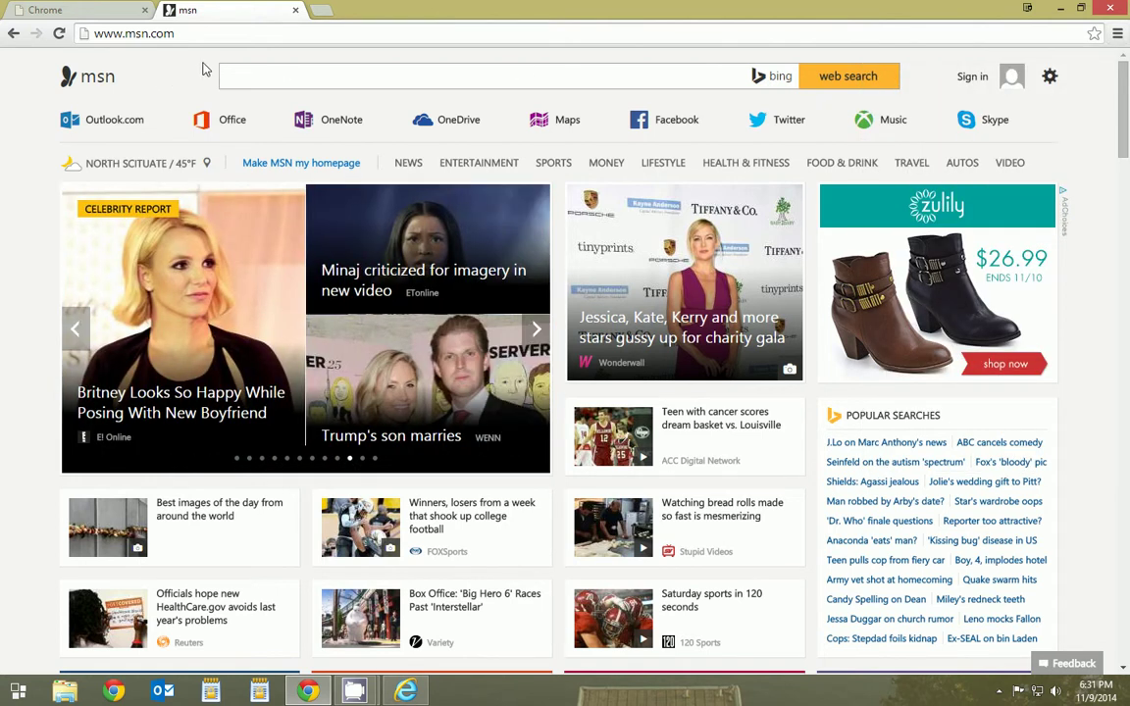
left_click(295, 10)
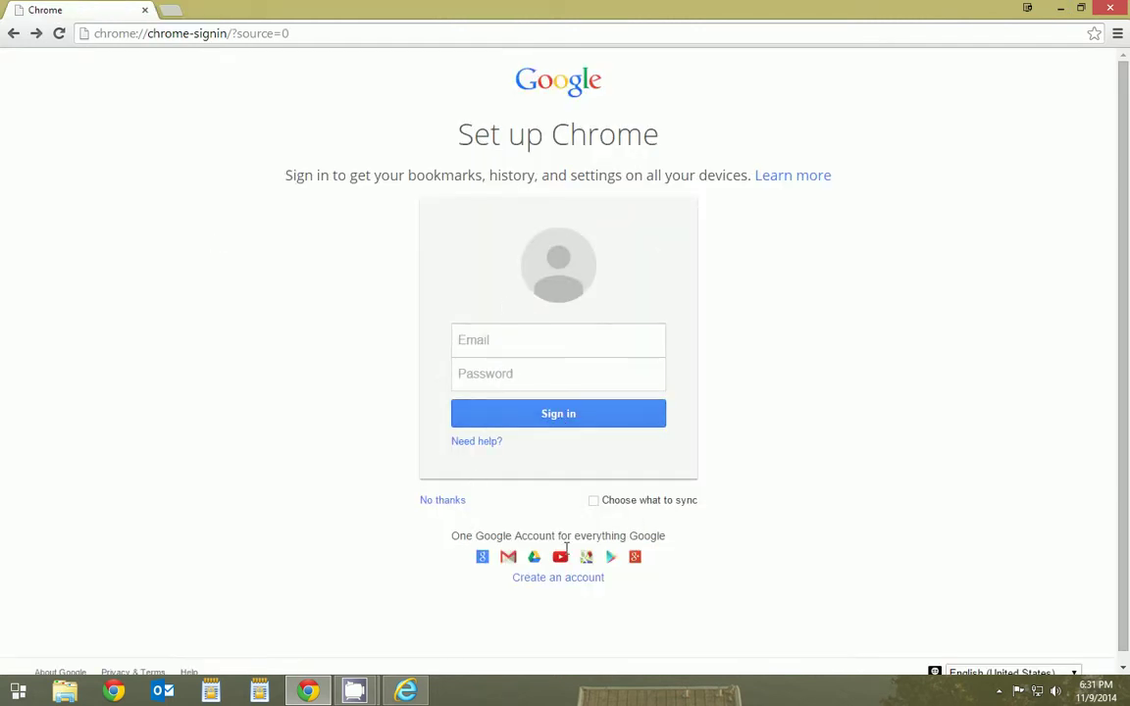
- Sign in with the account e-mail and password, then accept the 'OK, got it!' confirmation
left_click(514, 337)
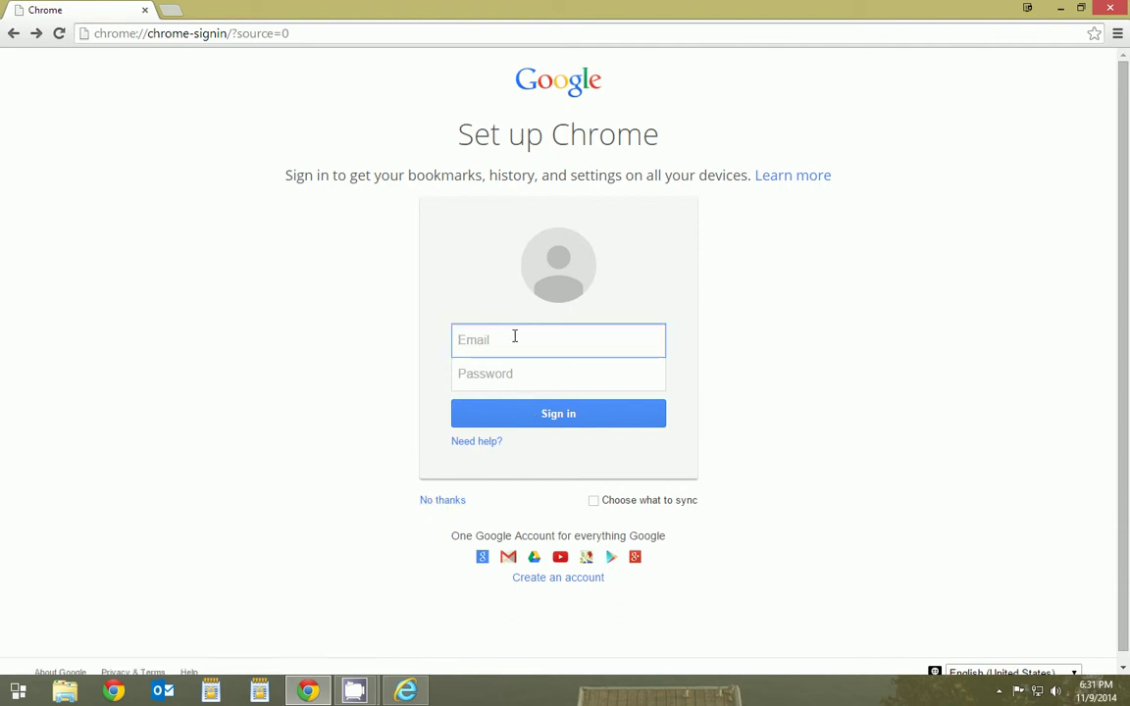
key("Tab")
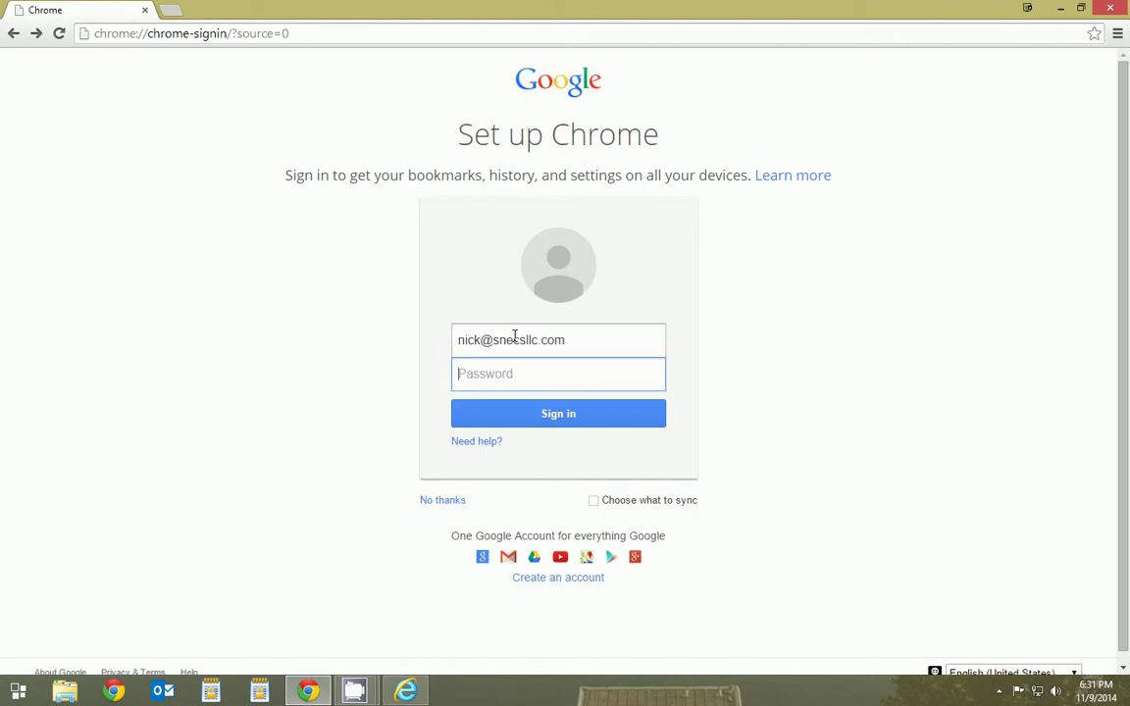
type("•••••••")
key("Return")
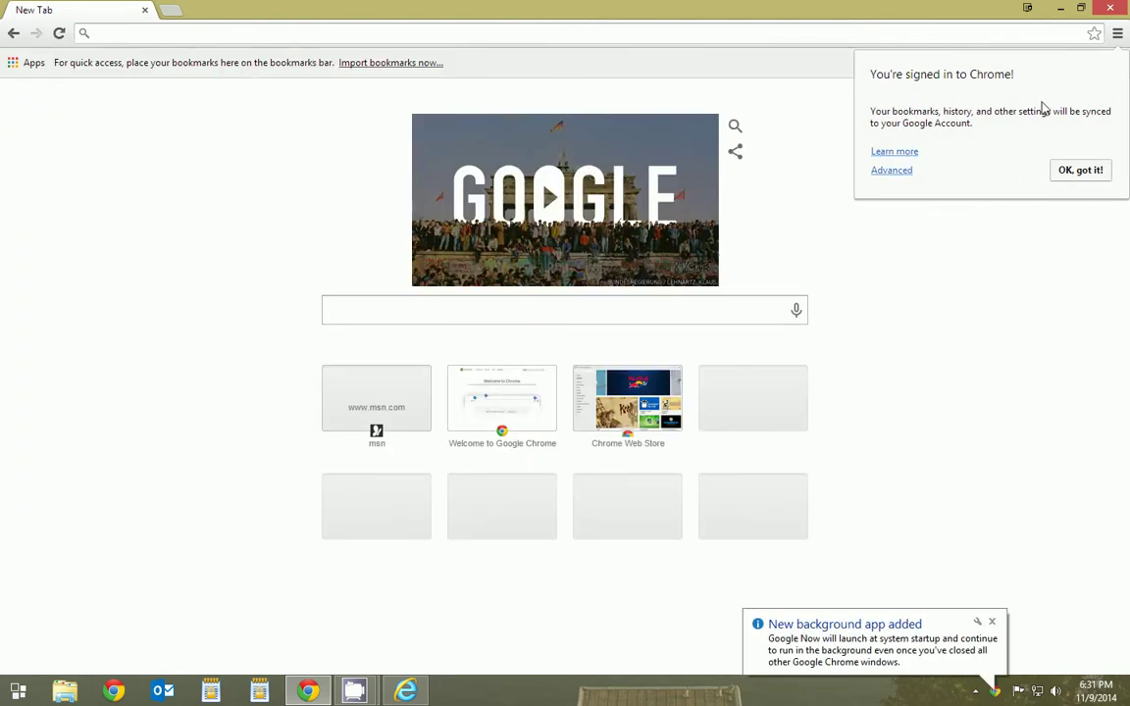
left_click(1080, 171)
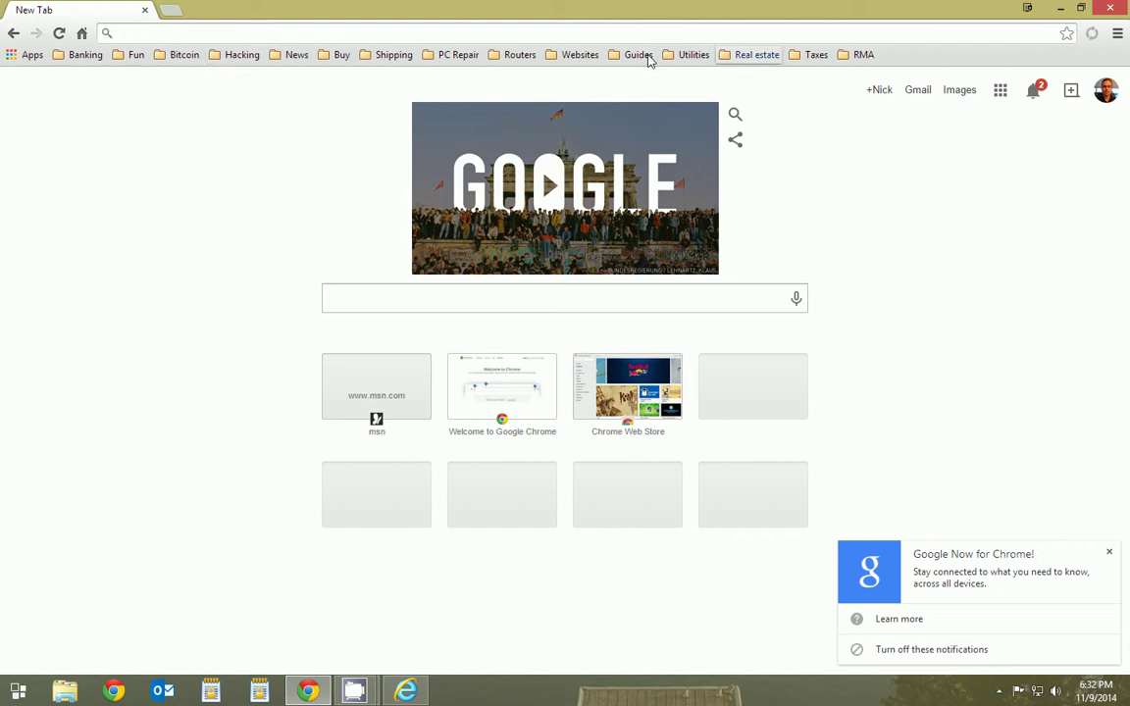
- Look inside the Routers bookmark folder, then open and dismiss the Chrome menu
left_click(505, 57)
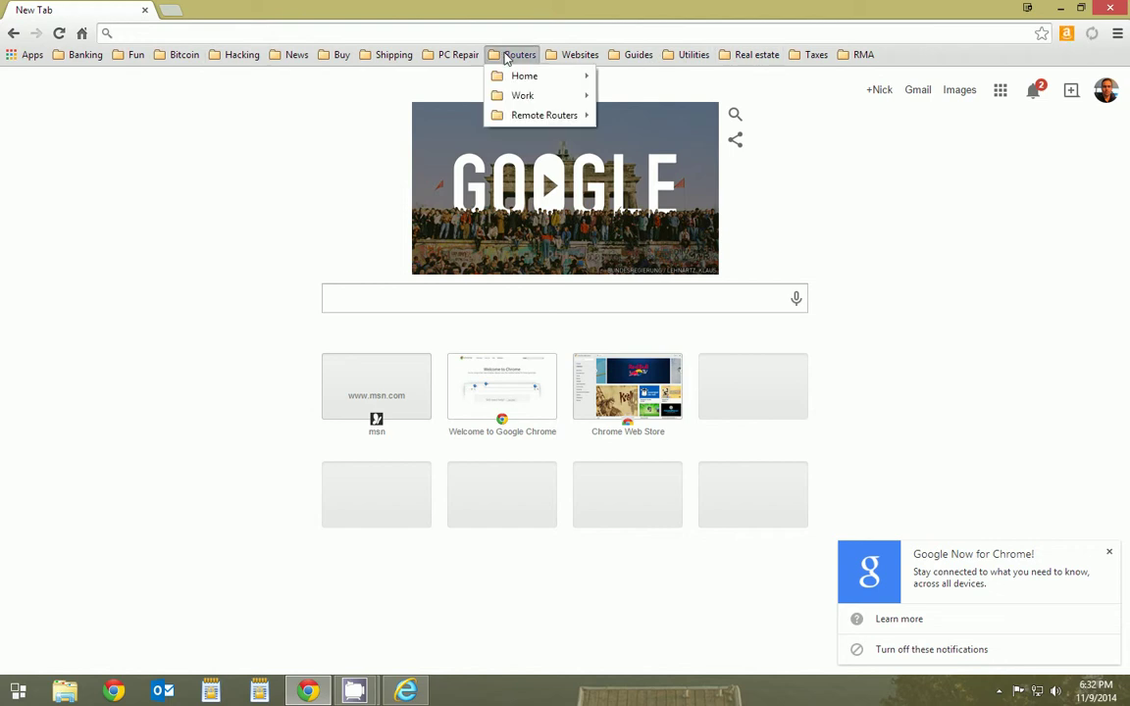
left_click(243, 246)
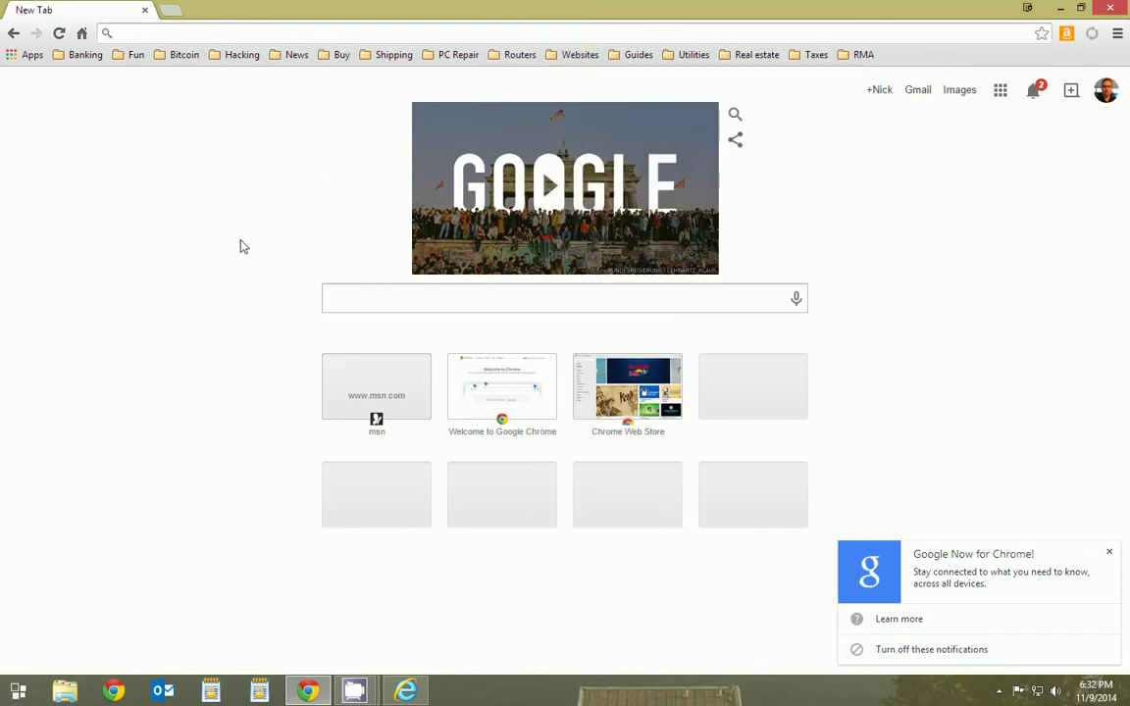
left_click(1118, 34)
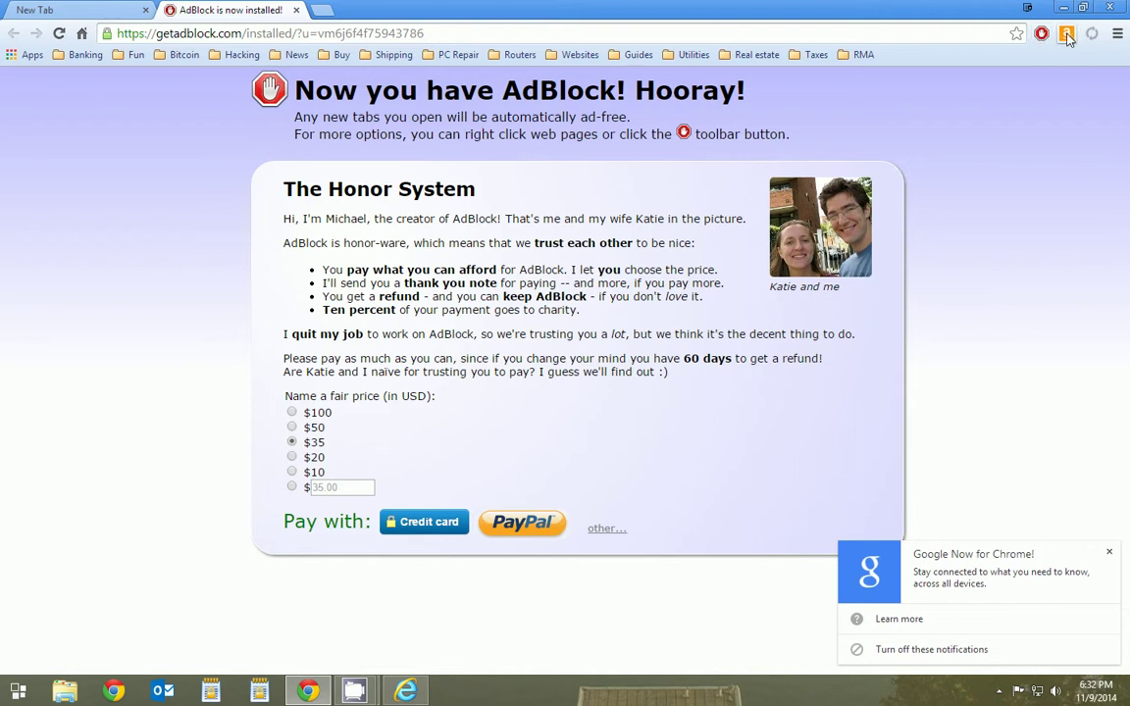
left_click(1118, 35)
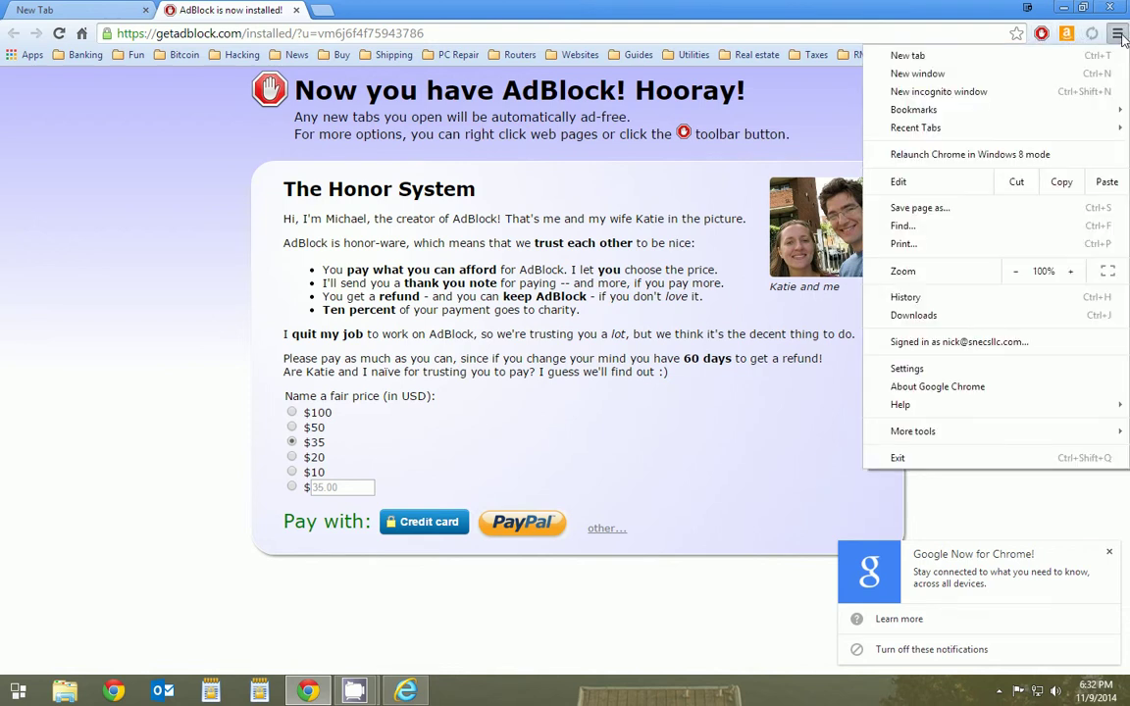
left_click(160, 220)
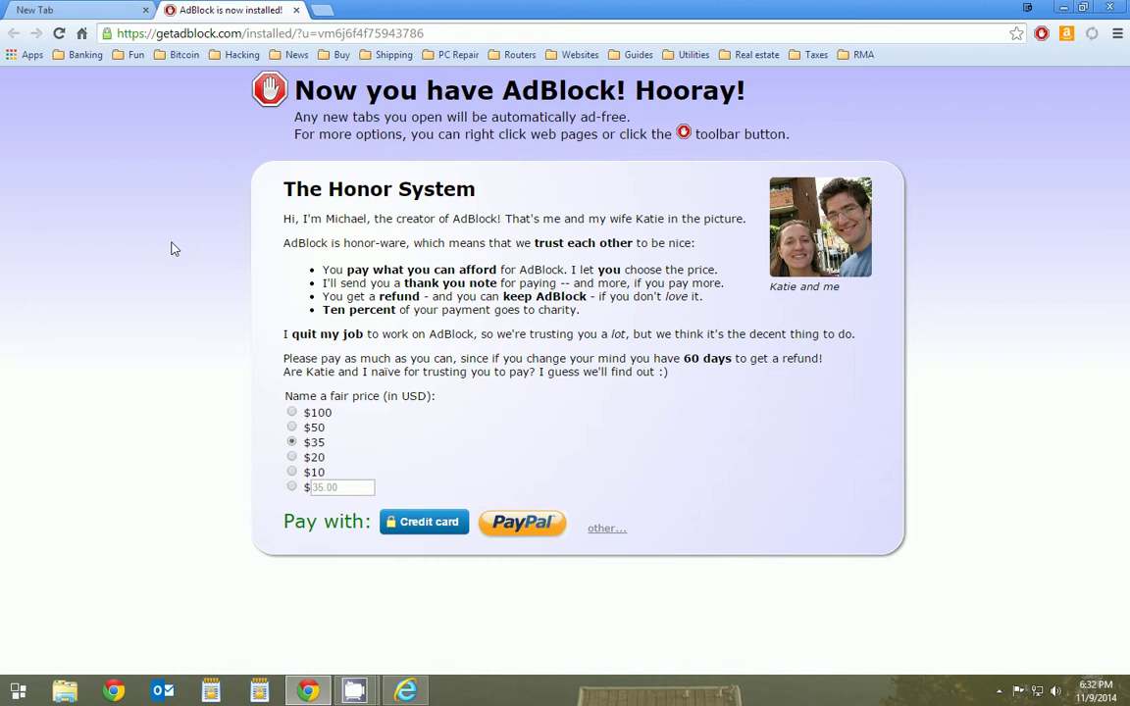
- Open a new tab, switch to the Google new-tab page and open the Chrome menu
left_click(323, 10)
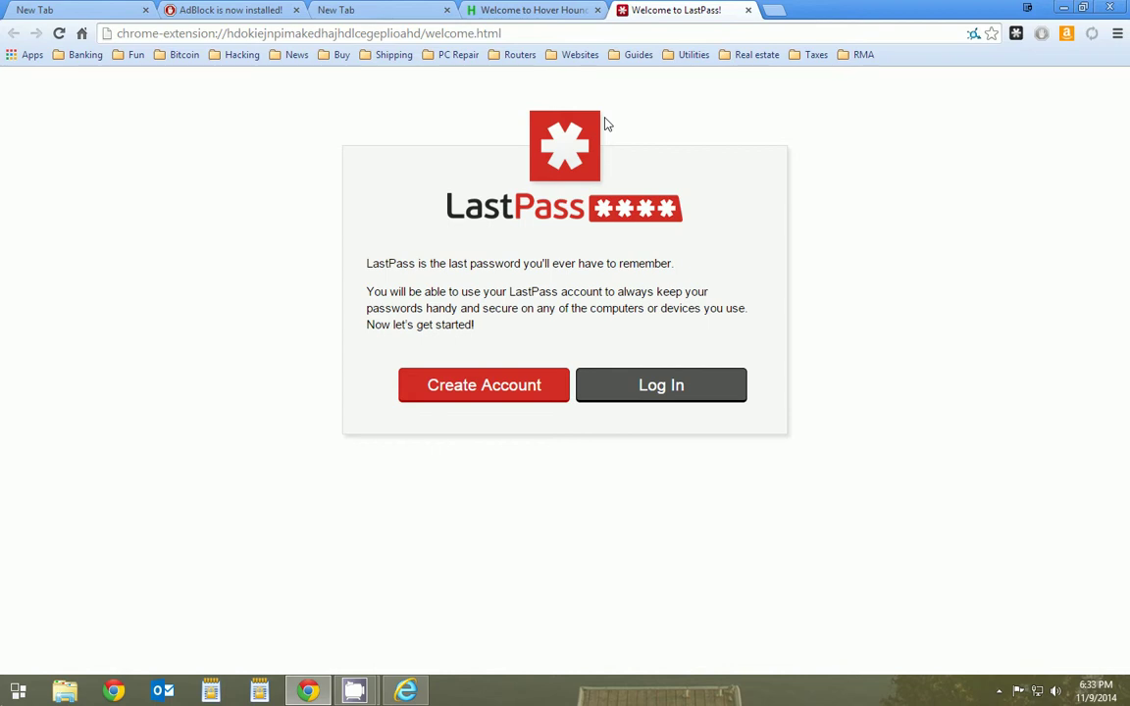
left_click(375, 14)
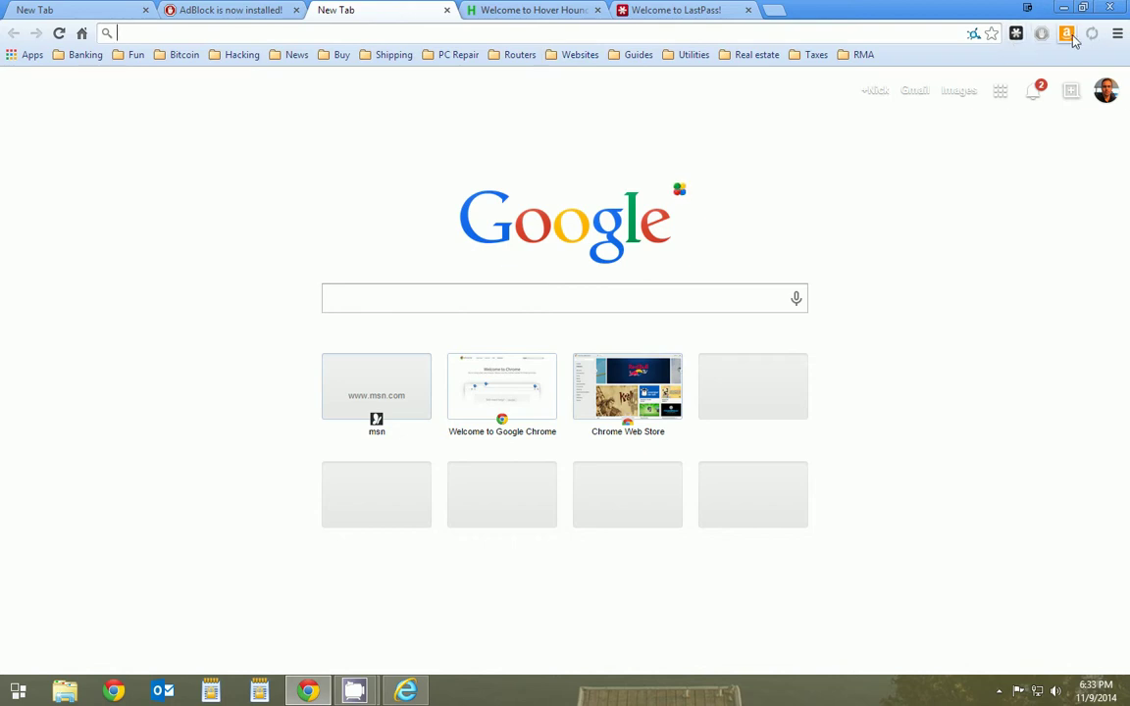
left_click(1117, 33)
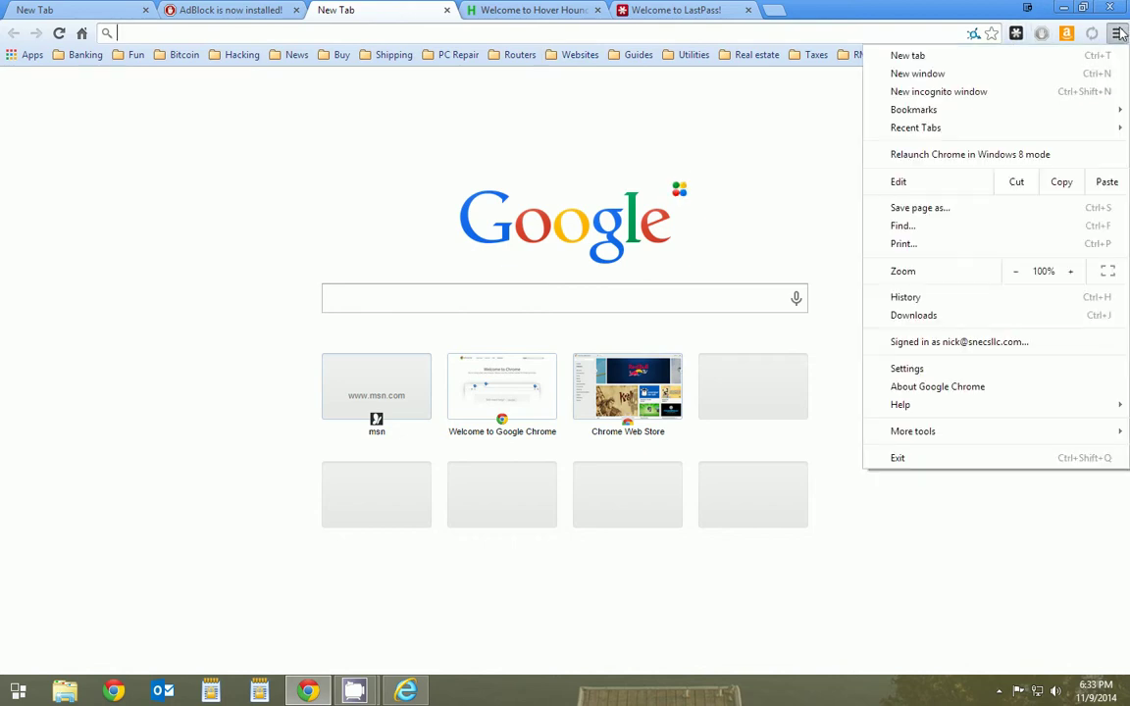
- Go to Chrome Settings and expand the advanced settings
left_click(907, 369)
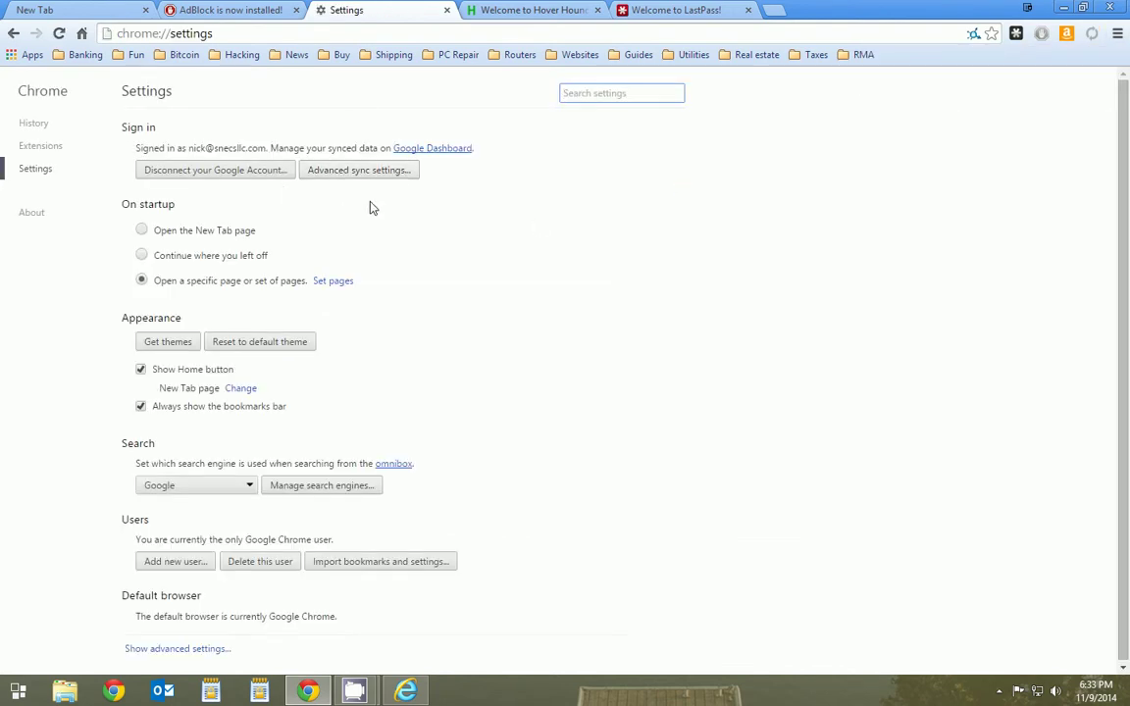
scroll(405, 217, "down", 1)
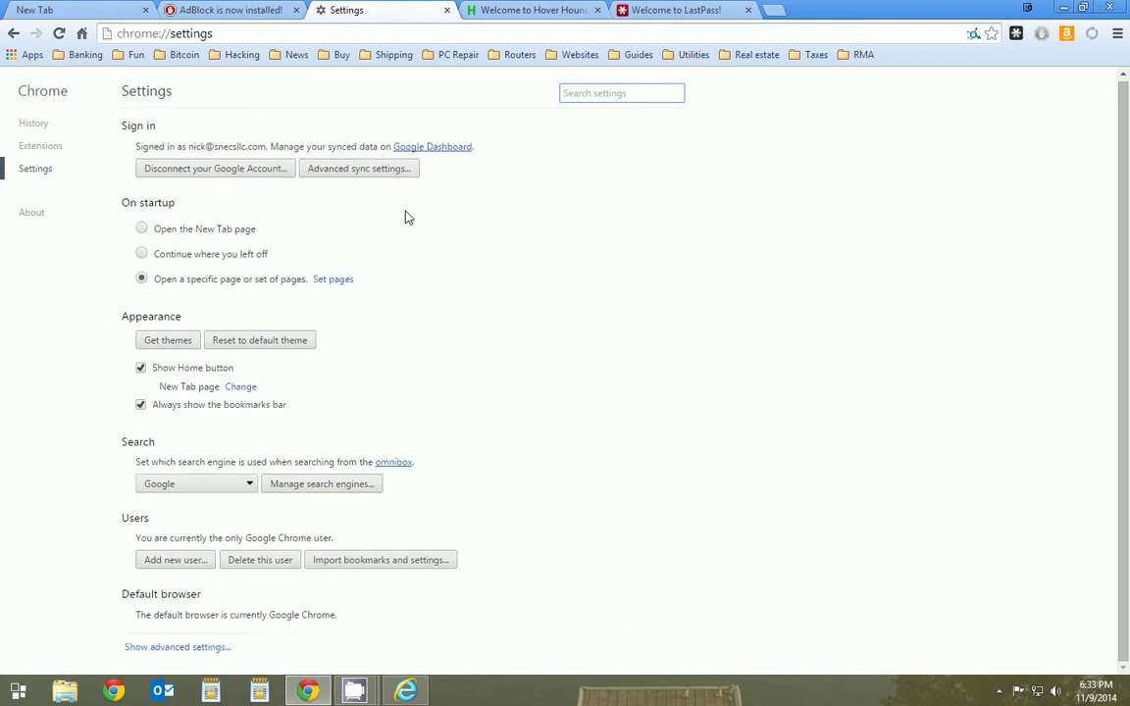
left_click(206, 649)
scroll(527, 458, "down", 2)
scroll(528, 457, "down", 3)
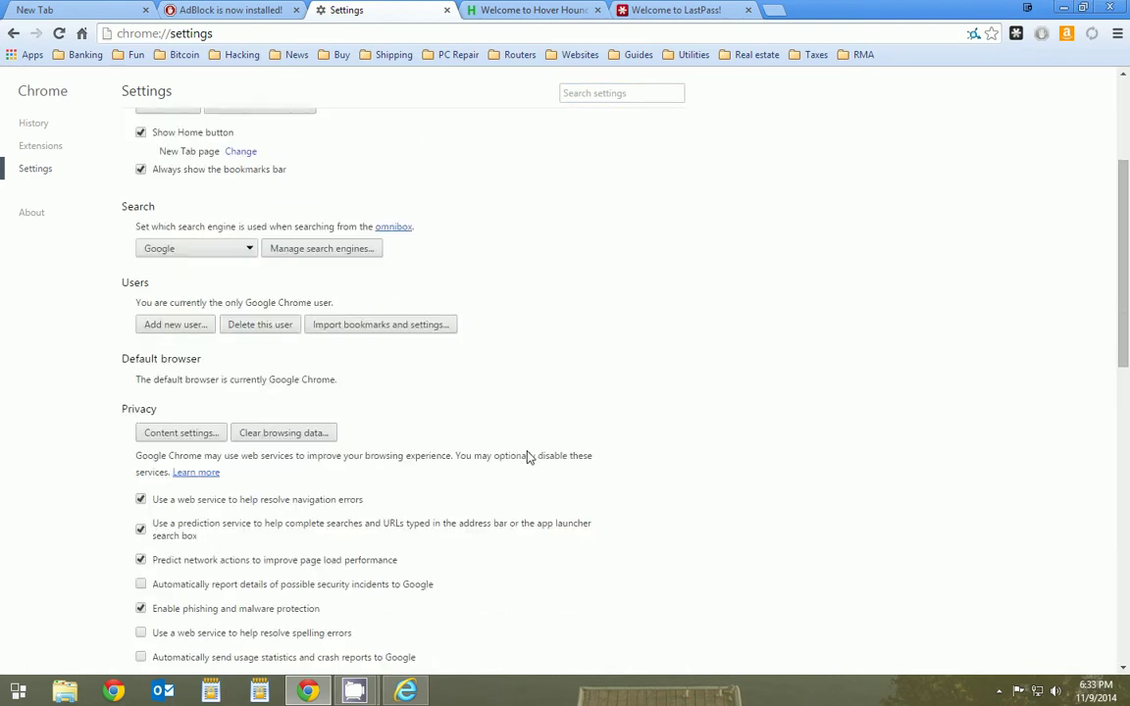
scroll(528, 458, "up", 2)
scroll(456, 319, "up", 2)
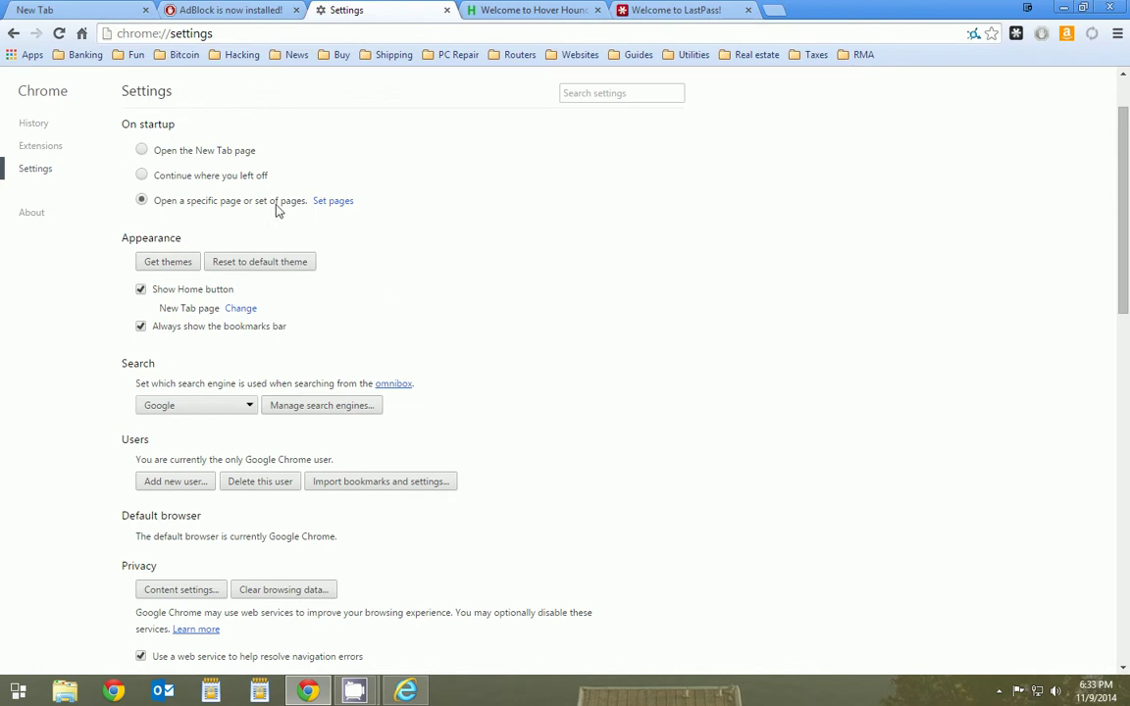
scroll(277, 209, "up", 1)
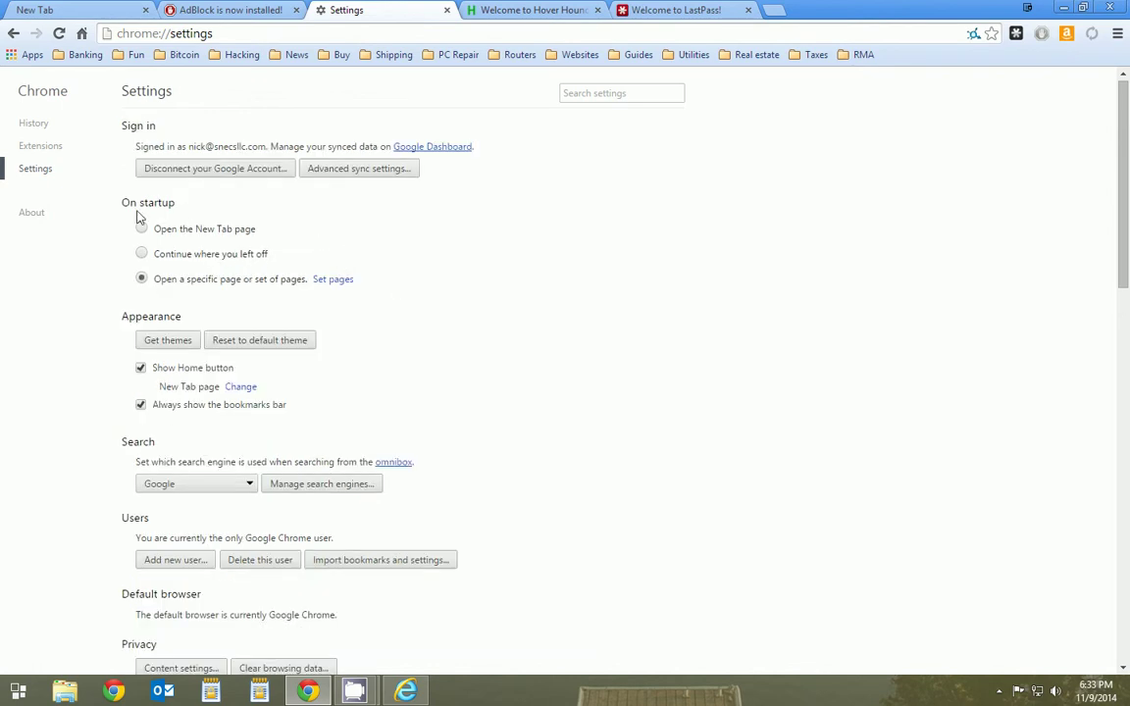
- Add google.com as a startup page under On startup > Set pages and confirm
left_click(334, 279)
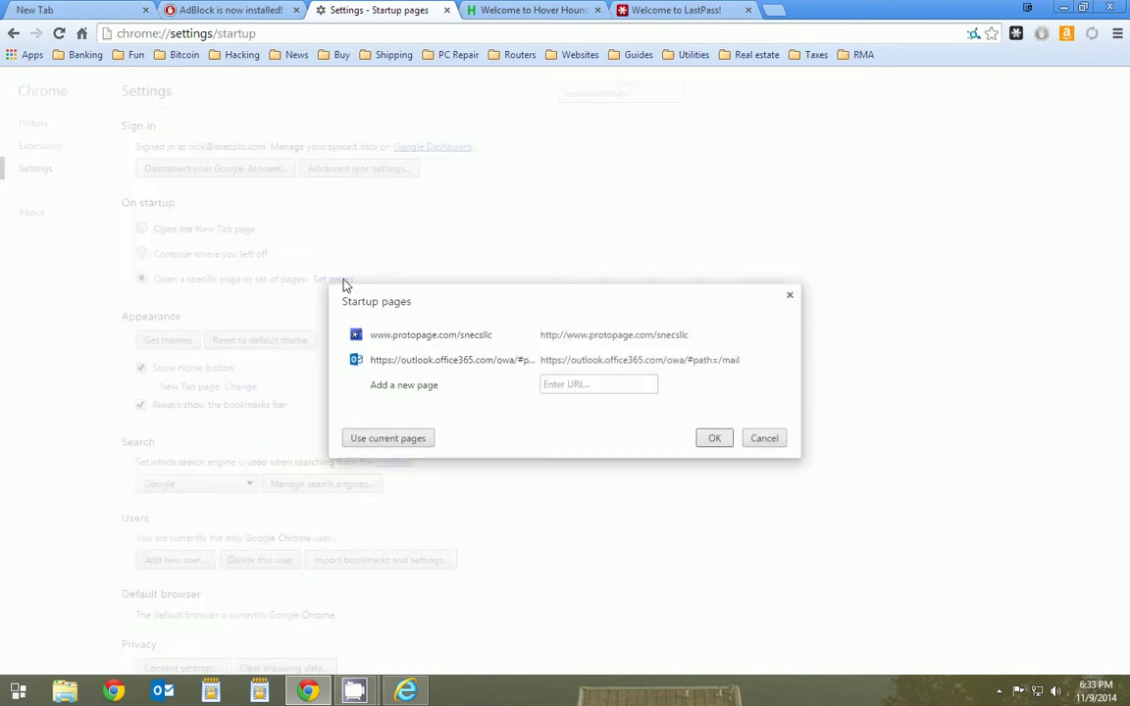
left_click(596, 383)
type("go")
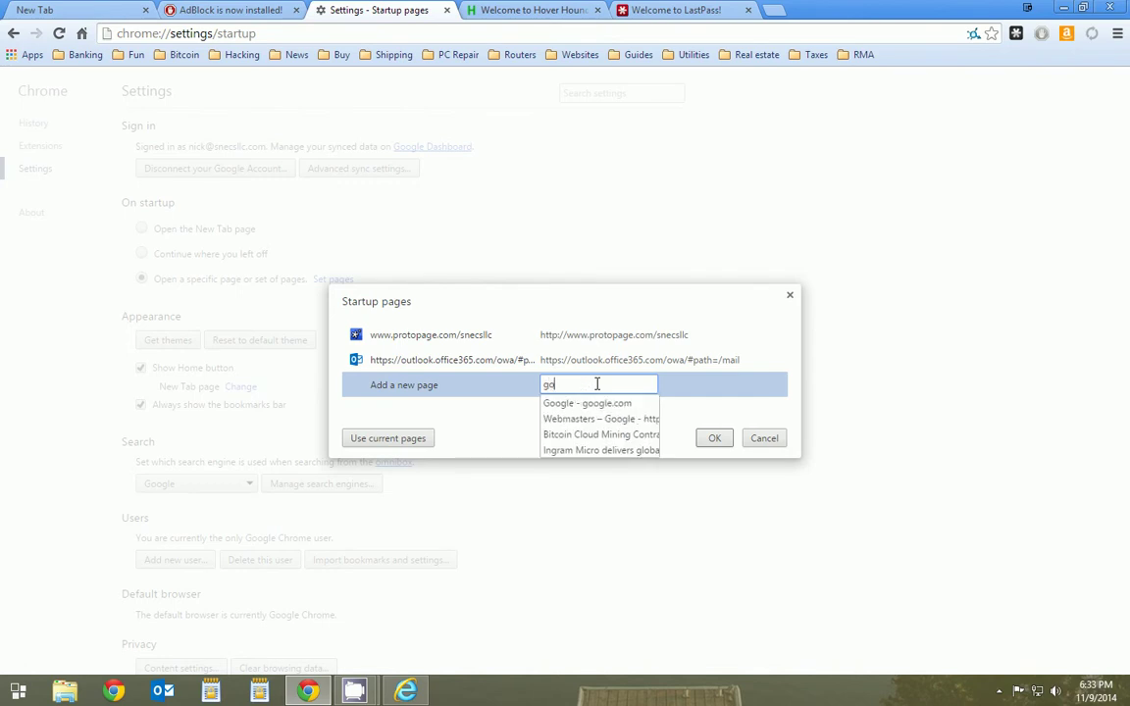
type("ogl4")
key("BackSpace")
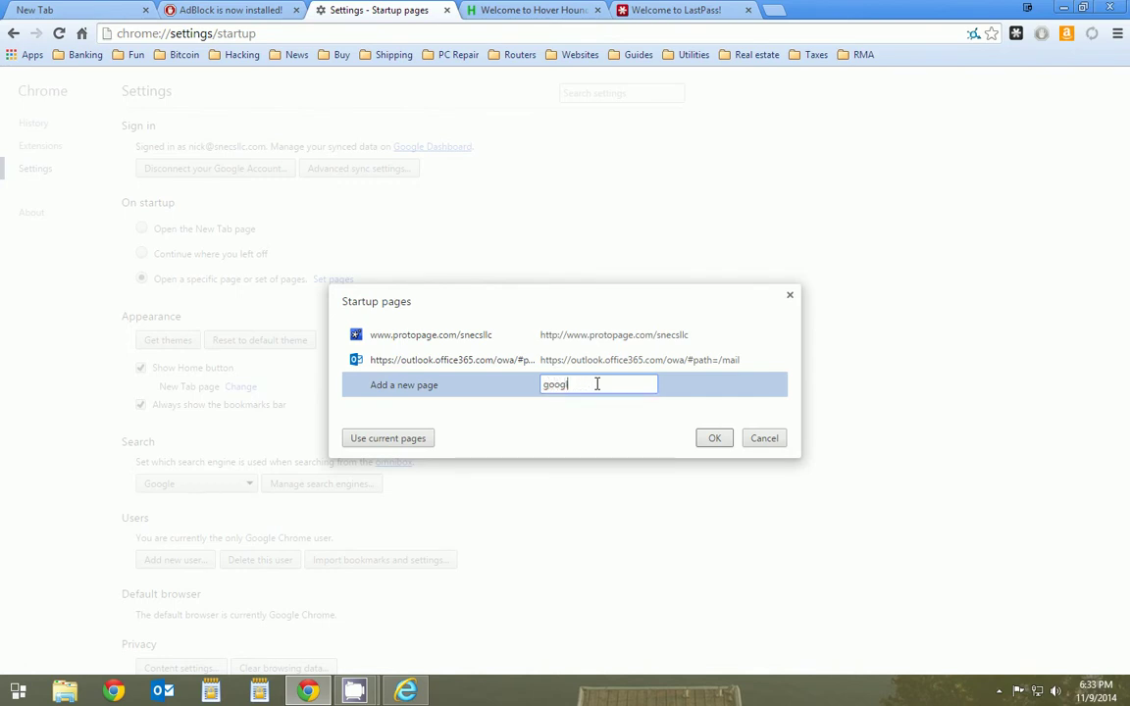
type("e.com")
key("Return")
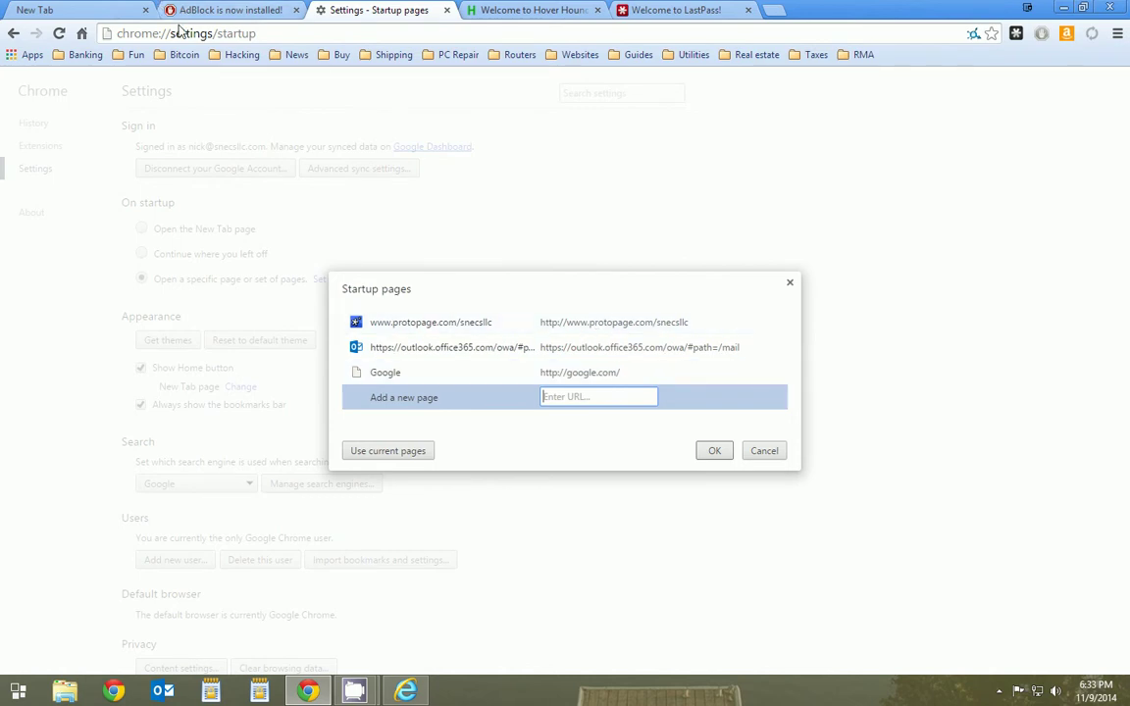
left_click(715, 453)
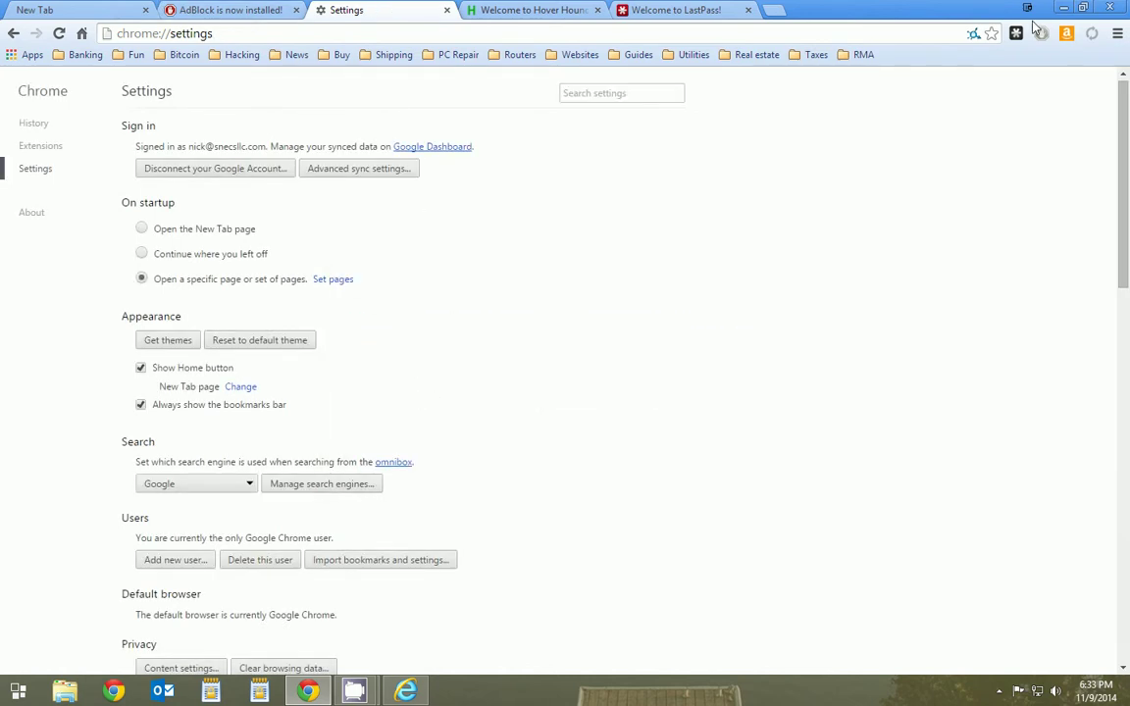
- Restart Chrome and check that the Google startup tab opens
key("alt+F4")
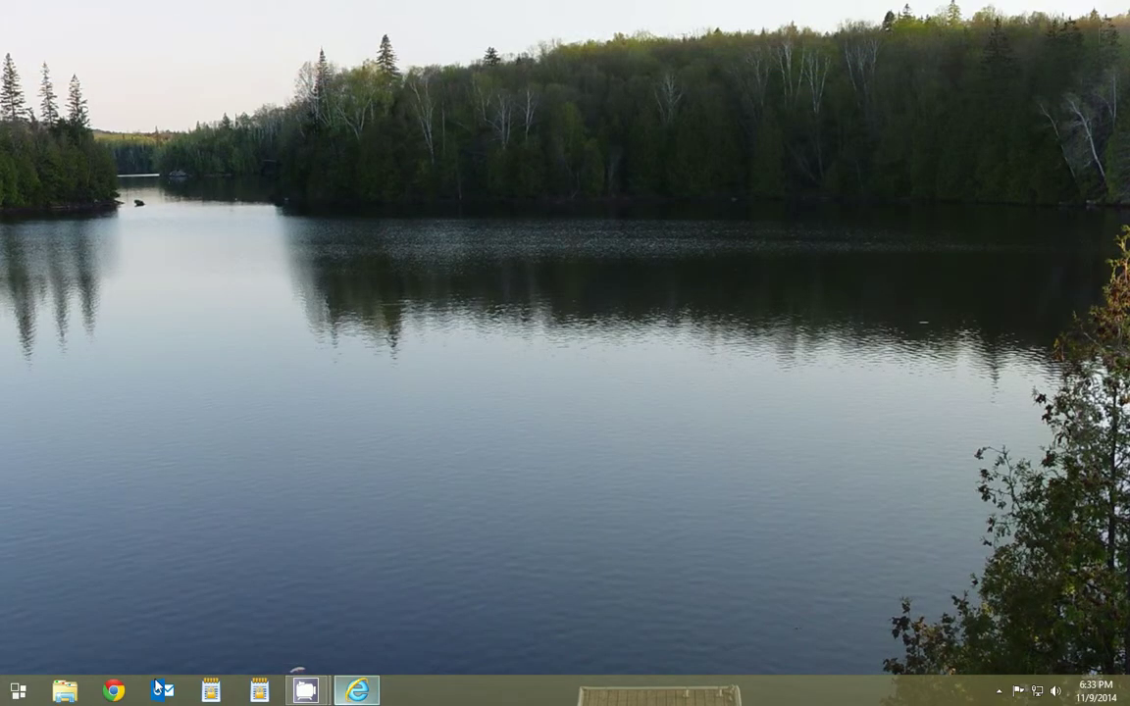
left_click(113, 691)
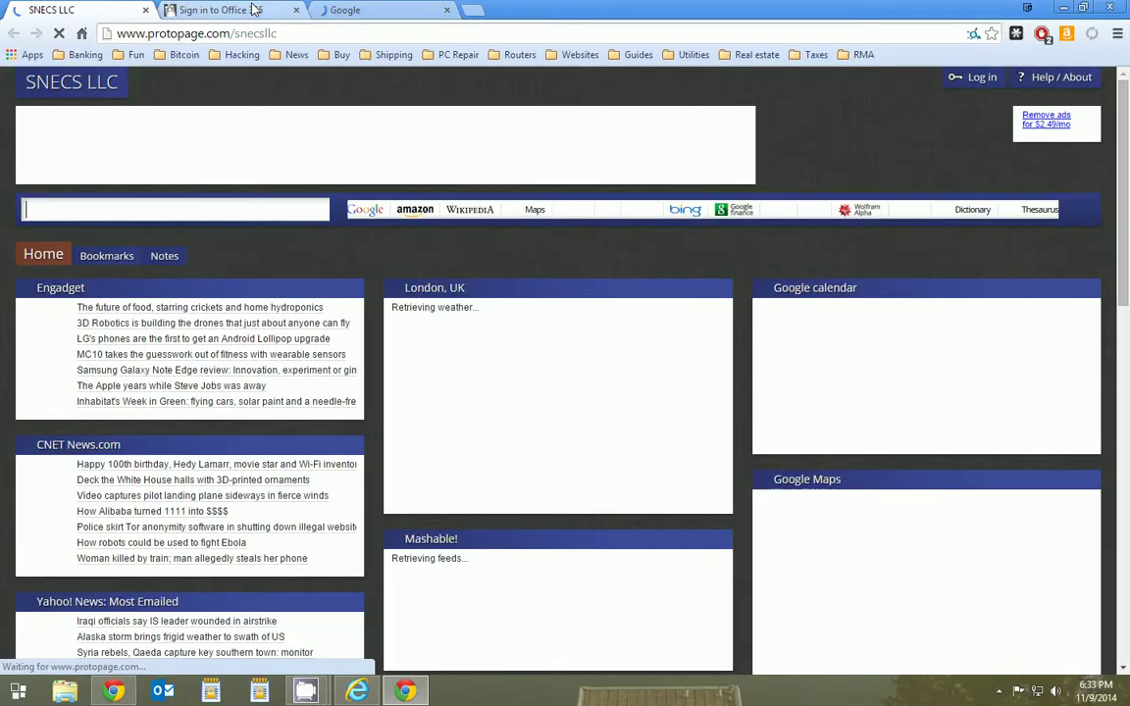
left_click(350, 9)
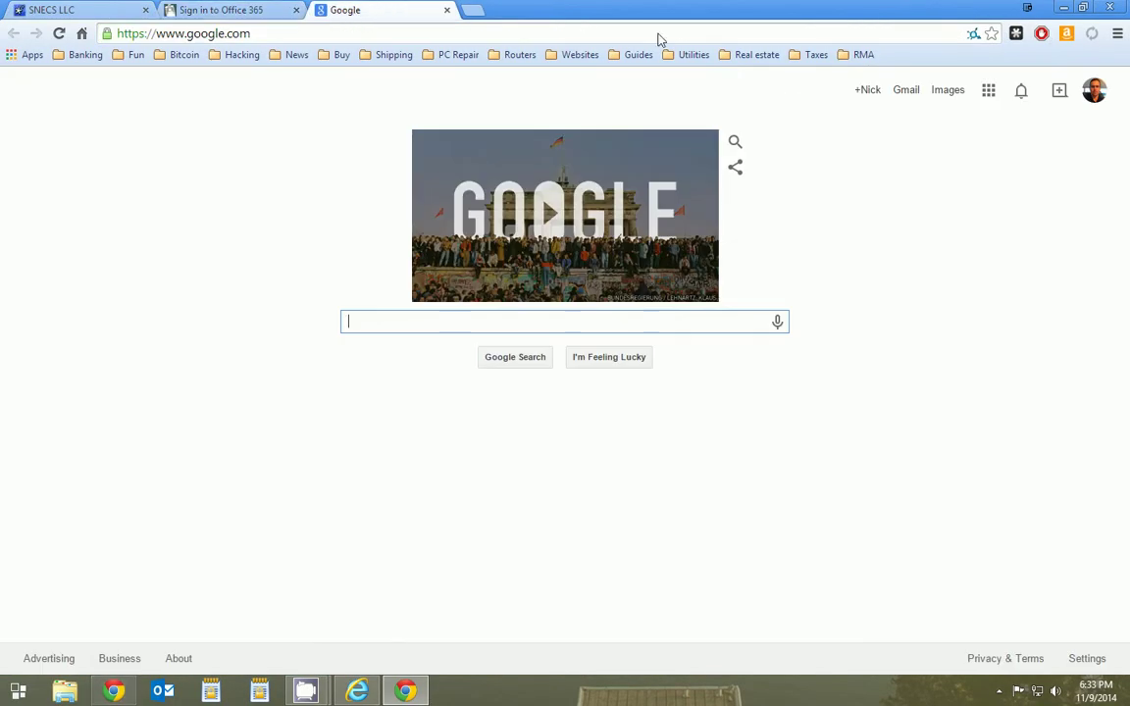
- Open a new incognito window, then bring up the Chrome menu toward Settings
left_click(1118, 35)
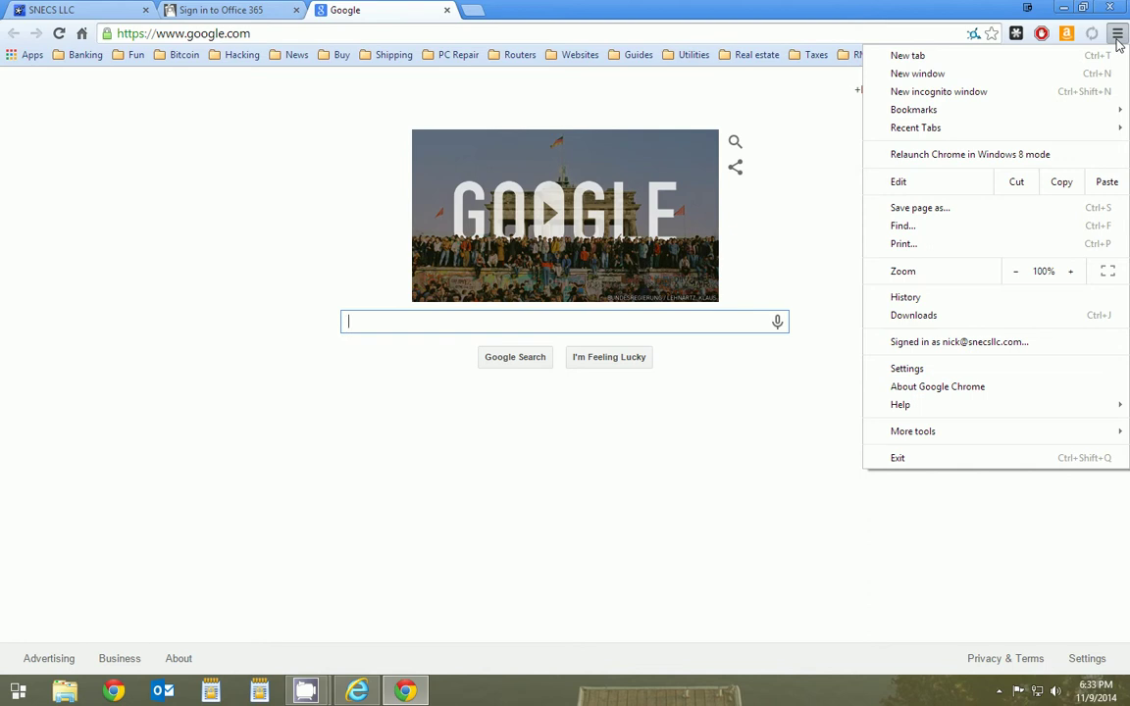
left_click(900, 96)
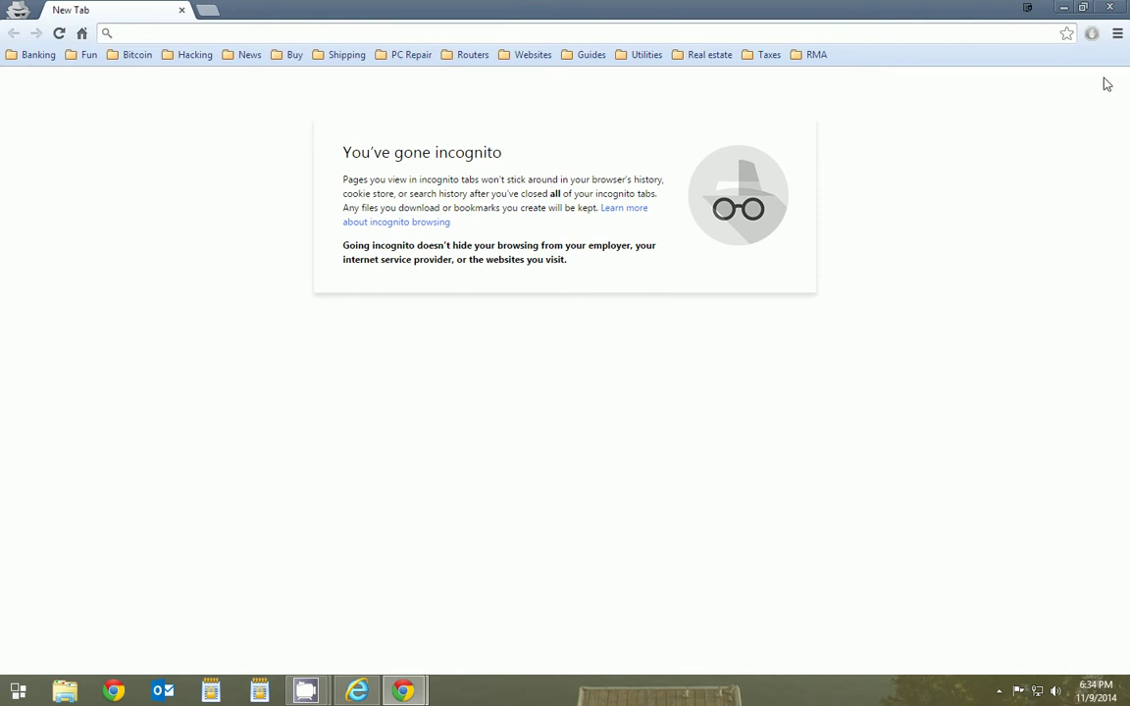
left_click(1118, 33)
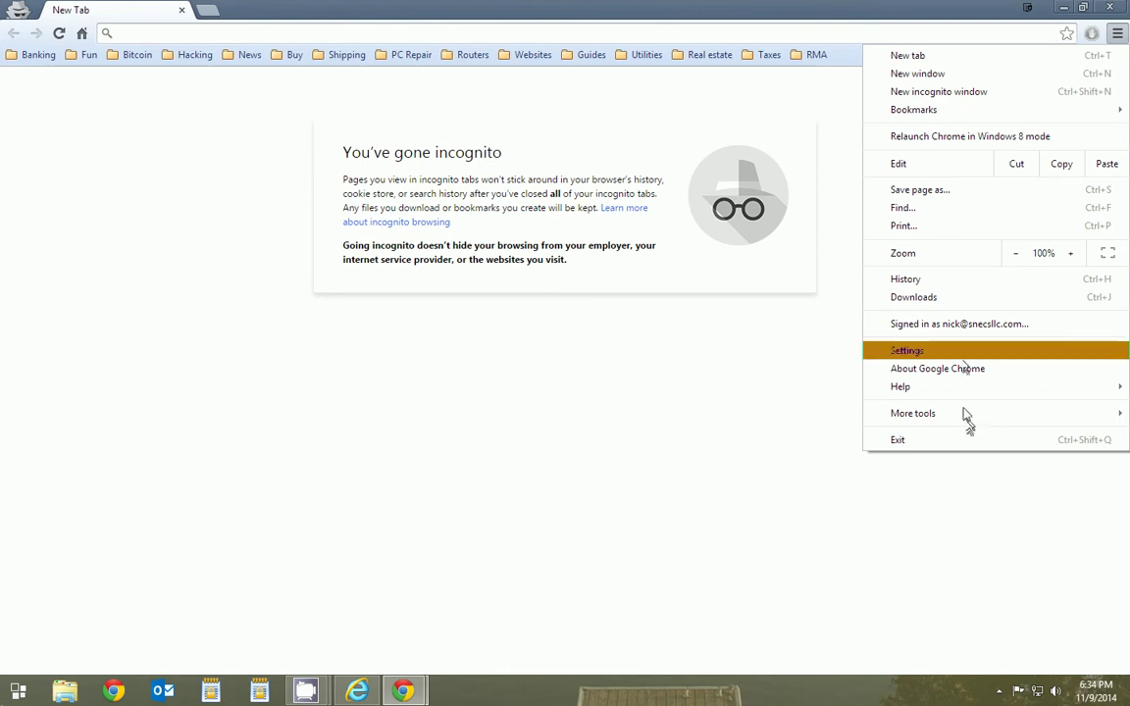
mouse_move(965, 414)
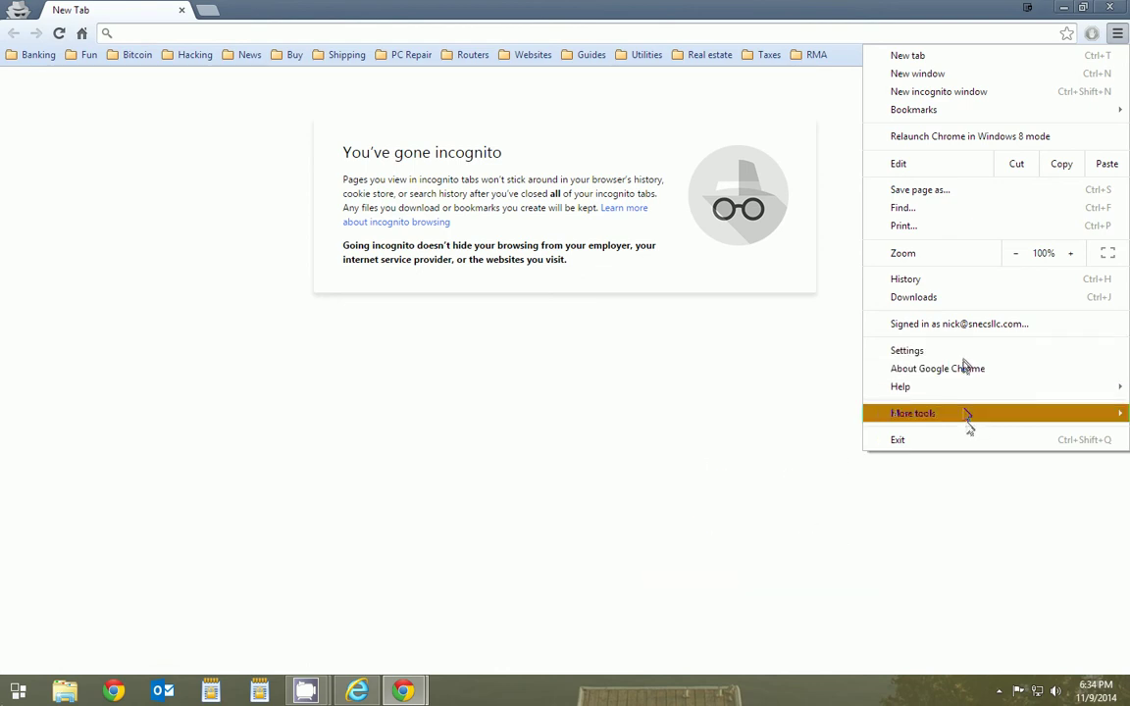